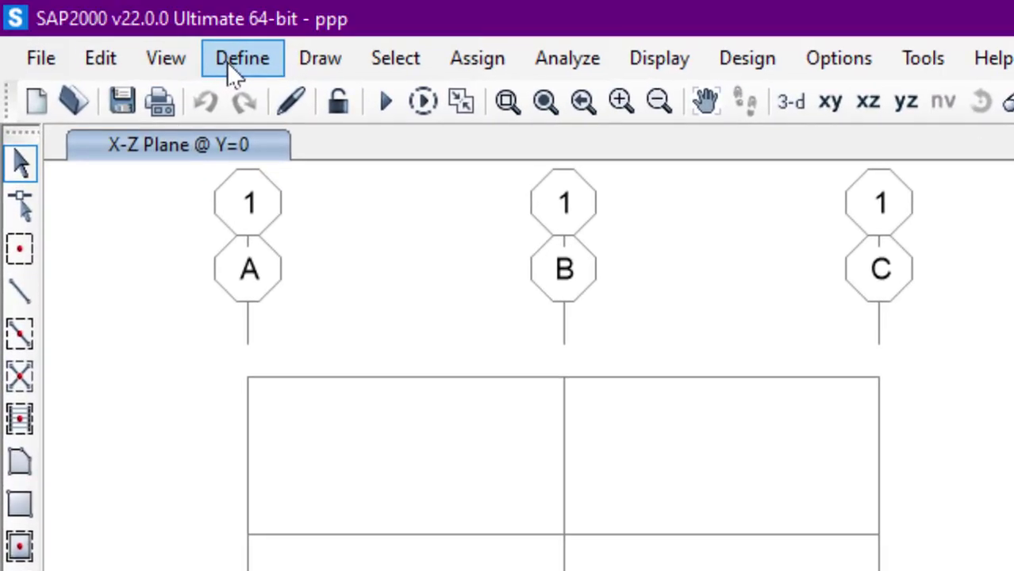
Step: Open the Define menu for the ppp portal frame model
{"action": "left_click", "coordinate": [252, 63]}
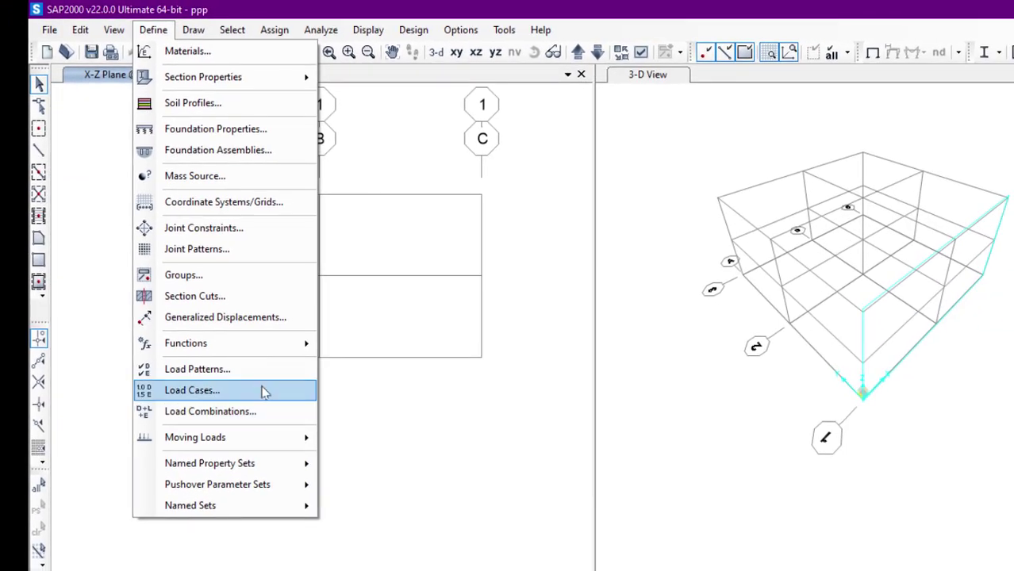
Step: Open Define > Load Cases and move the DEAD/MODAL/LIVE/EQ/WIND/SNOW list up-left
{"action": "left_click", "coordinate": [265, 390]}
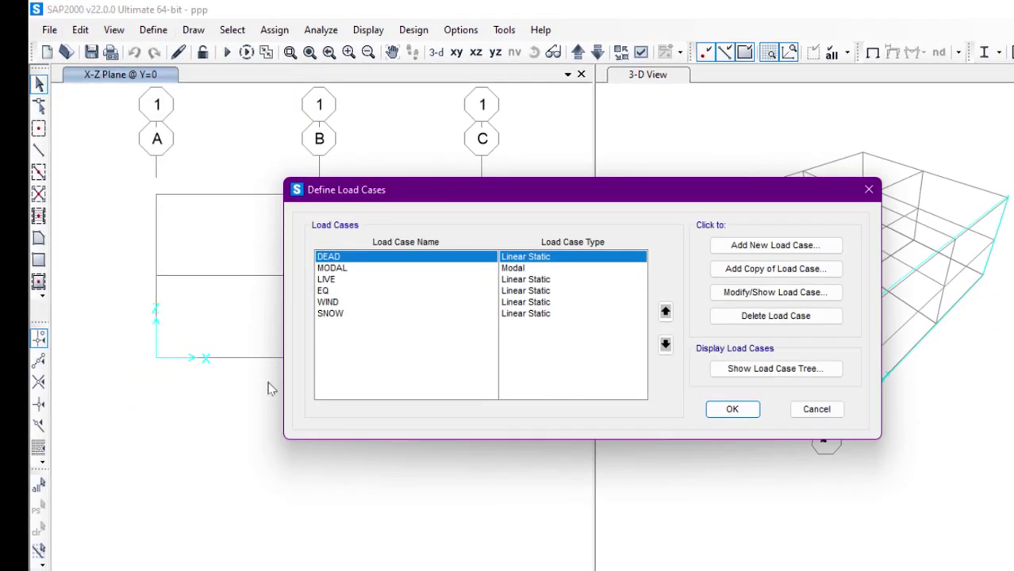
{"action": "left_click_drag", "start_coordinate": [585, 200], "coordinate": [525, 180]}
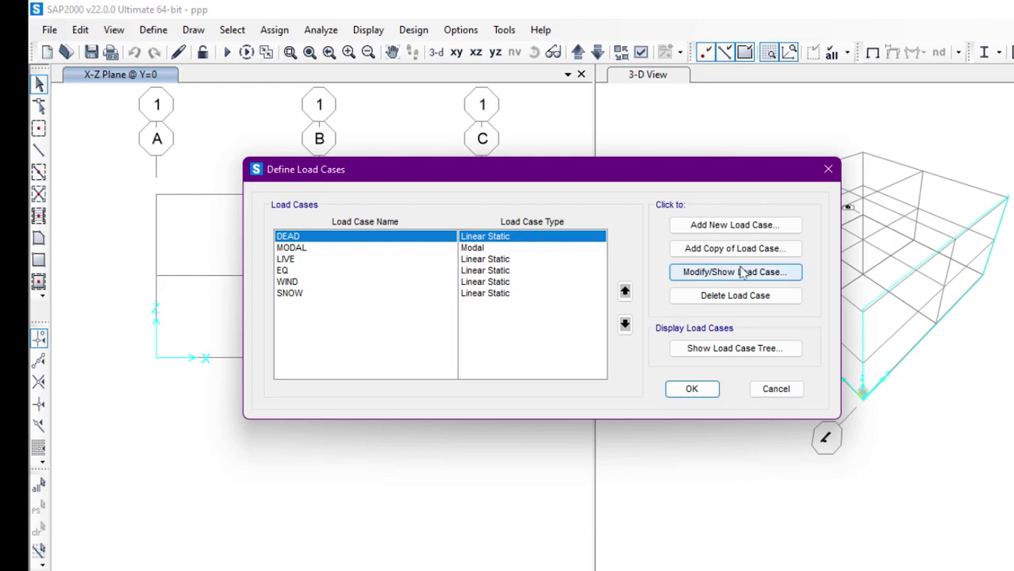
{"action": "left_click", "coordinate": [764, 273]}
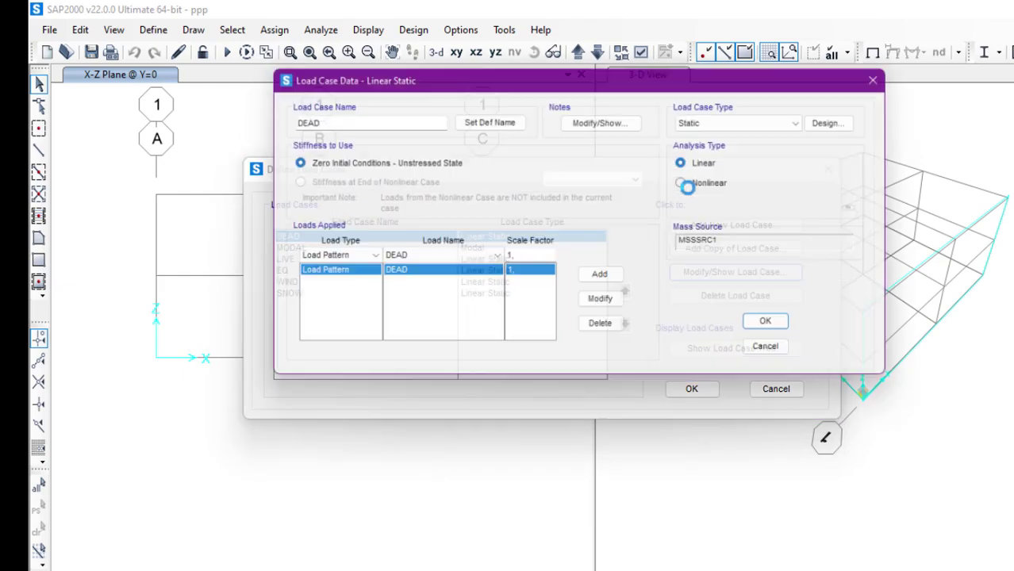
{"action": "left_click_drag", "start_coordinate": [593, 82], "coordinate": [572, 158]}
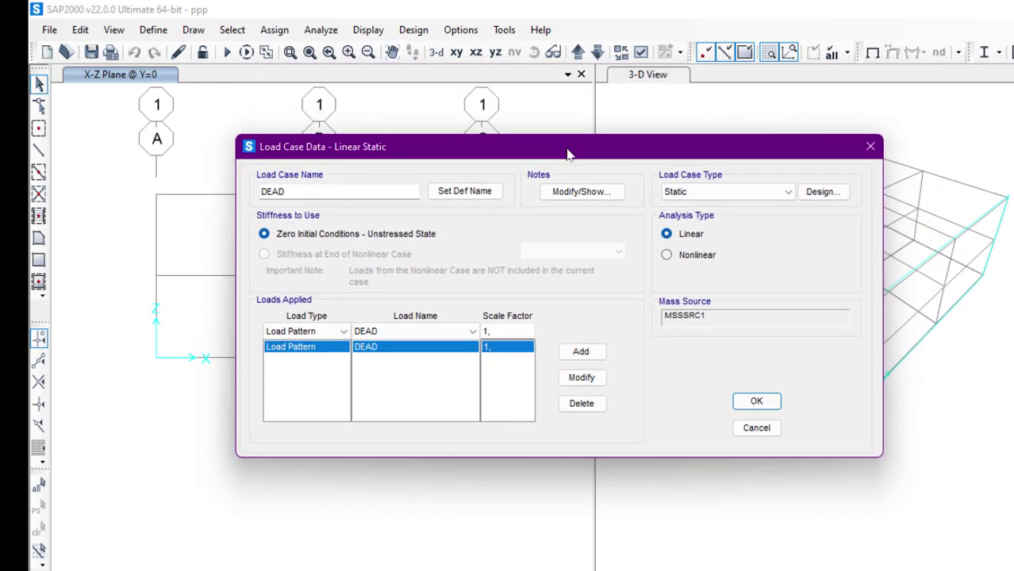
{"action": "left_click", "coordinate": [753, 195]}
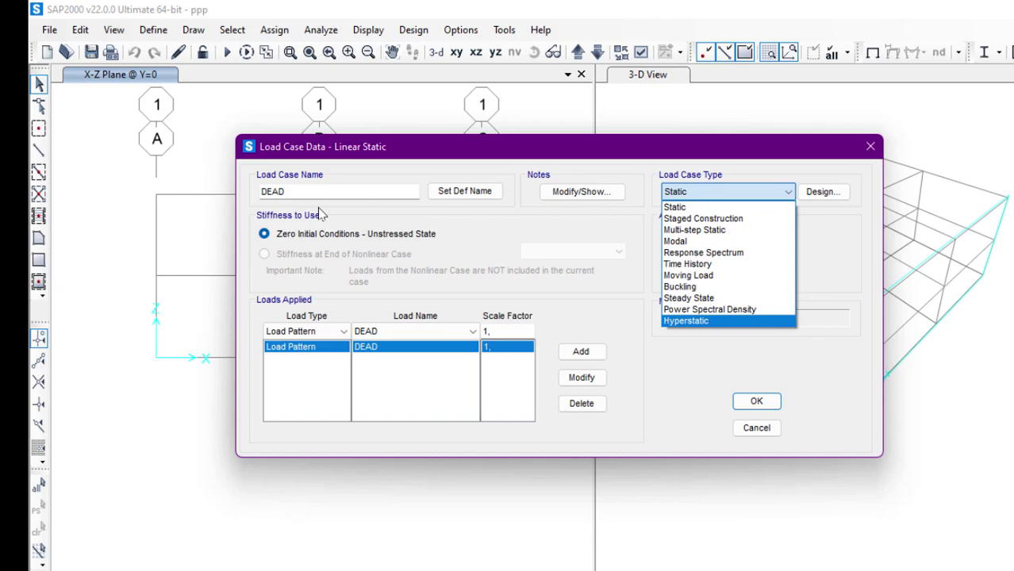
{"action": "left_click", "coordinate": [734, 195]}
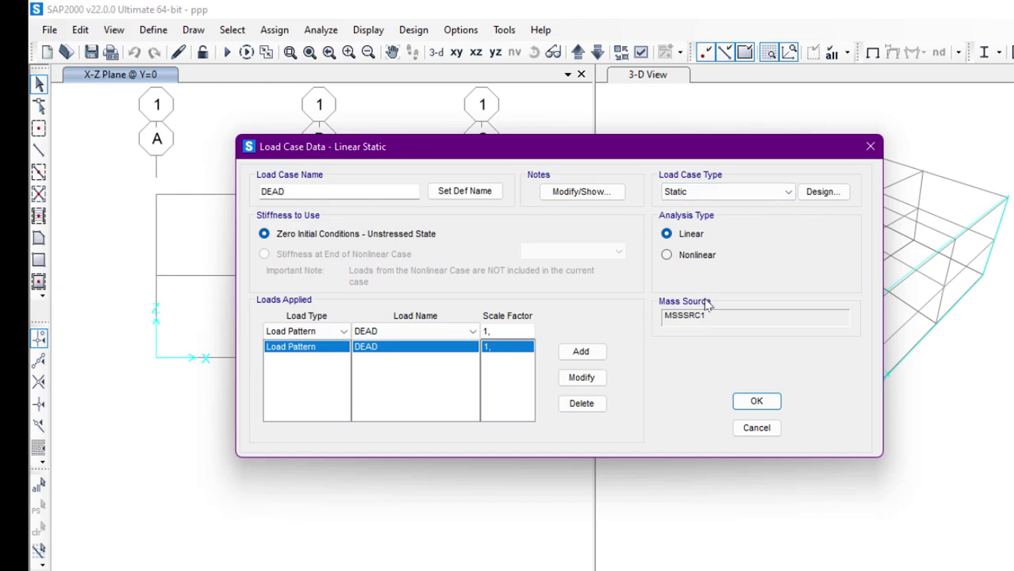
{"action": "key", "text": "Return"}
{"action": "left_click", "coordinate": [493, 249]}
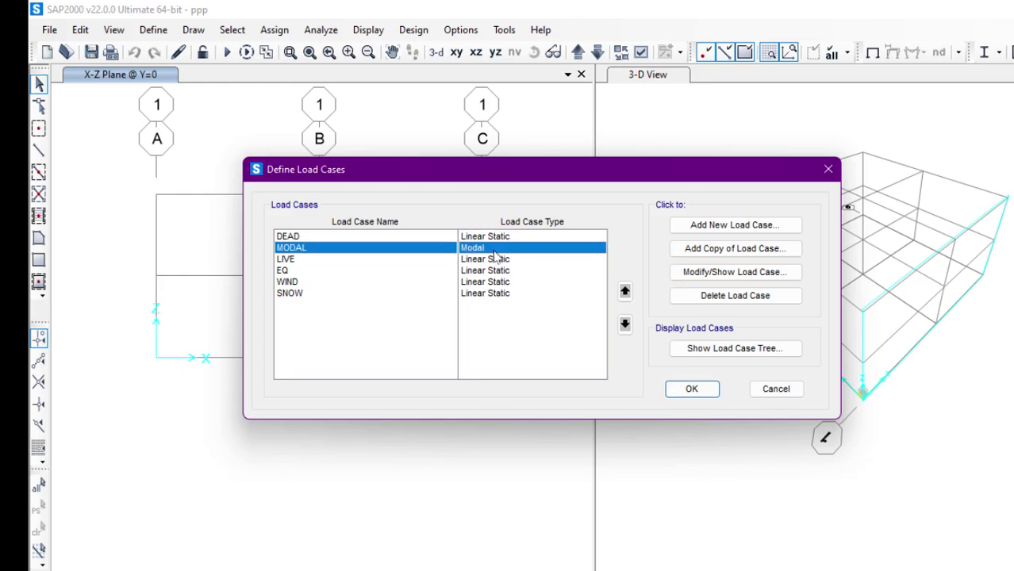
Step: Show the MODAL case settings and check its load case type, keeping it Modal
{"action": "left_click", "coordinate": [760, 272]}
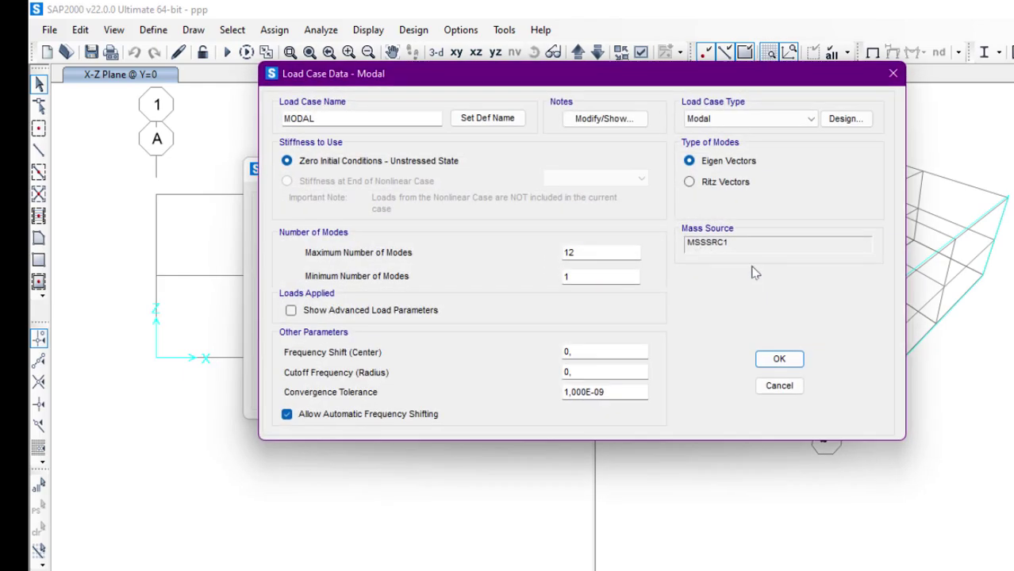
{"action": "left_click_drag", "start_coordinate": [582, 79], "coordinate": [553, 88]}
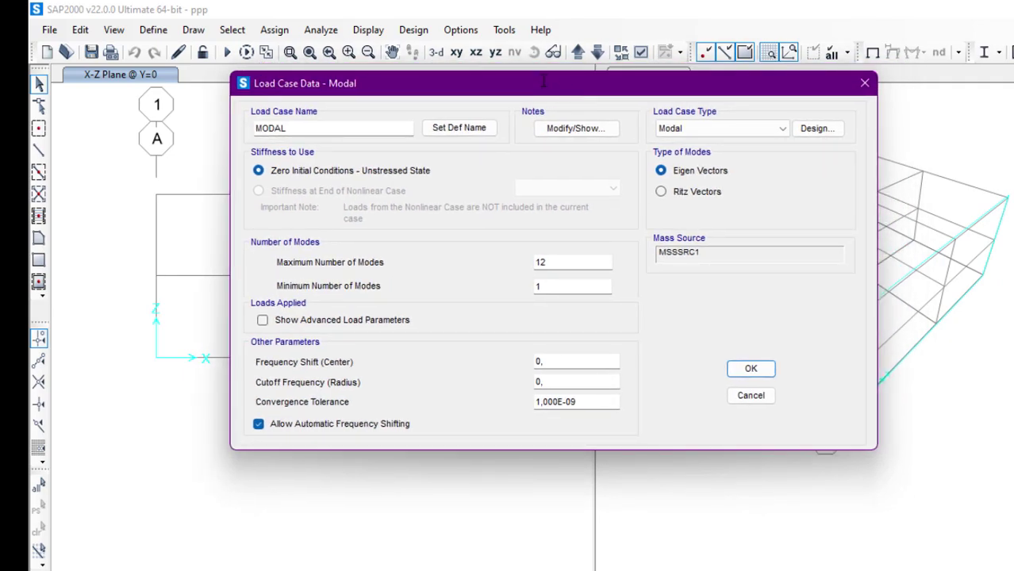
{"action": "left_click", "coordinate": [732, 132]}
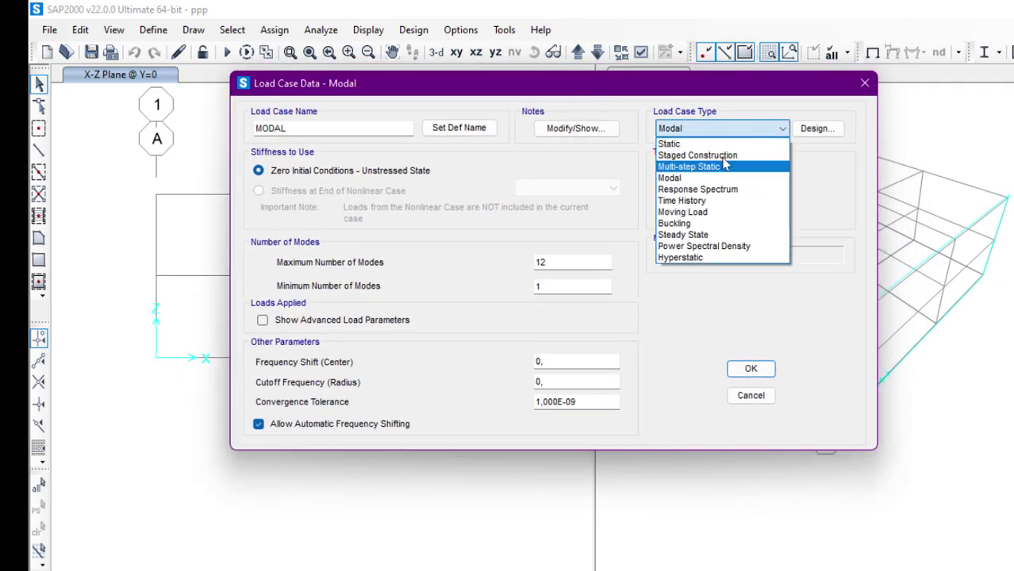
{"action": "left_click", "coordinate": [713, 181]}
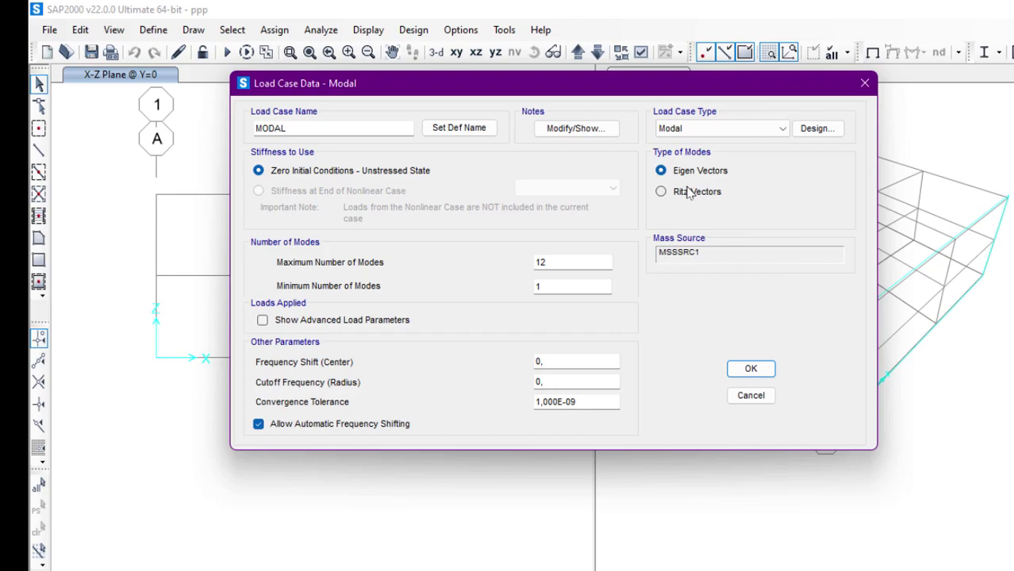
Step: Switch MODAL to Ritz Vectors with 12 maximum modes, then return to the load case list
{"action": "left_click", "coordinate": [688, 196]}
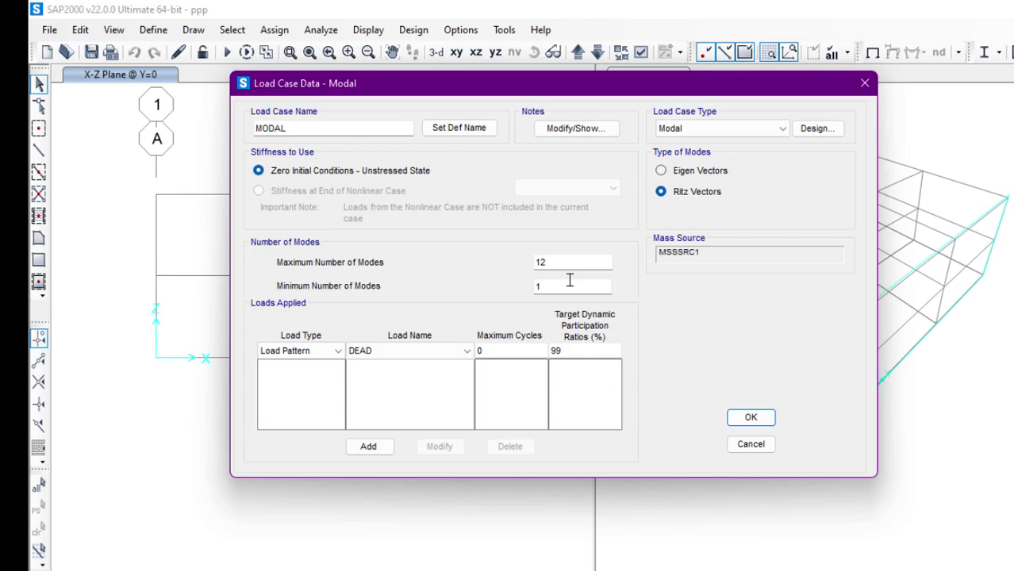
{"action": "left_click_drag", "start_coordinate": [573, 89], "coordinate": [567, 82]}
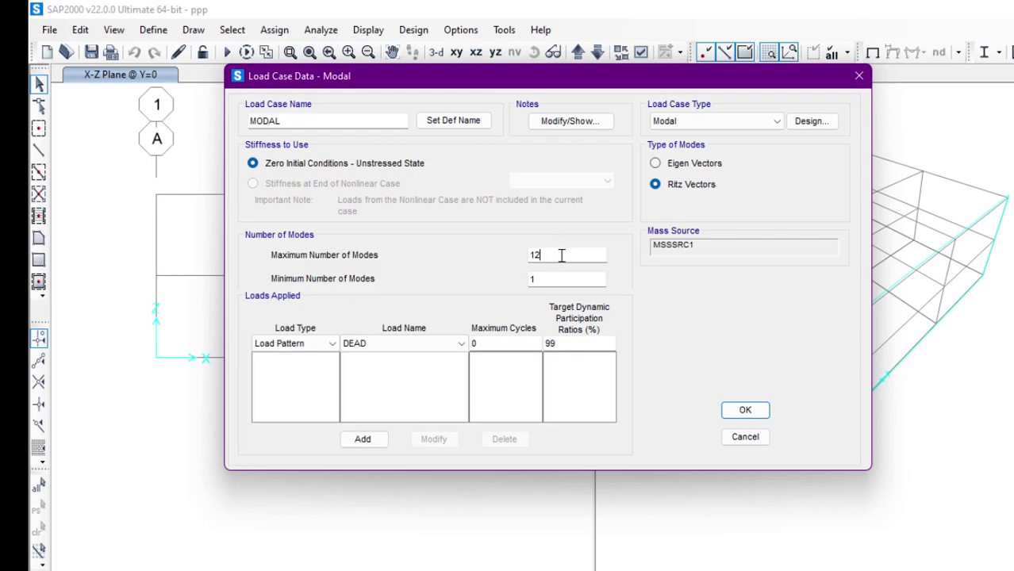
{"action": "left_click_drag", "start_coordinate": [562, 255], "coordinate": [455, 267]}
{"action": "type", "text": "2"}
{"action": "key", "text": "shift+Home"}
{"action": "type", "text": "12"}
{"action": "key", "text": "Return"}
{"action": "key", "text": "Down"}
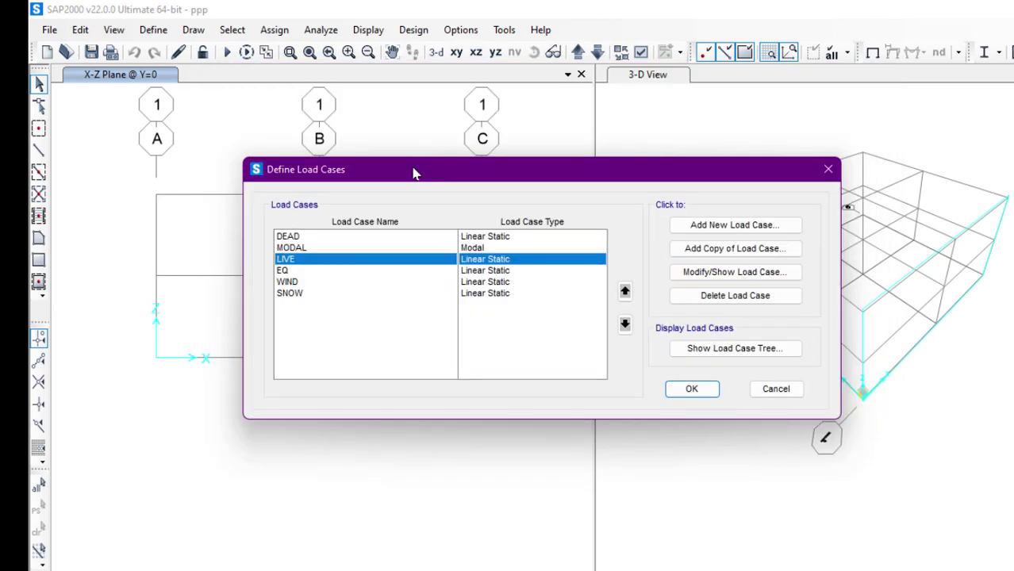
{"action": "left_click", "coordinate": [760, 273]}
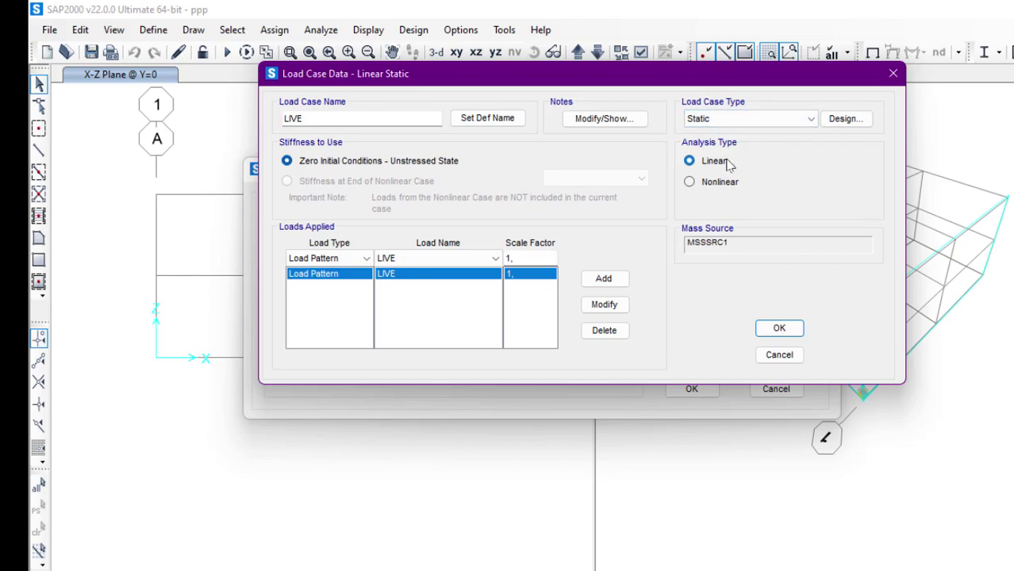
{"action": "left_click", "coordinate": [780, 356]}
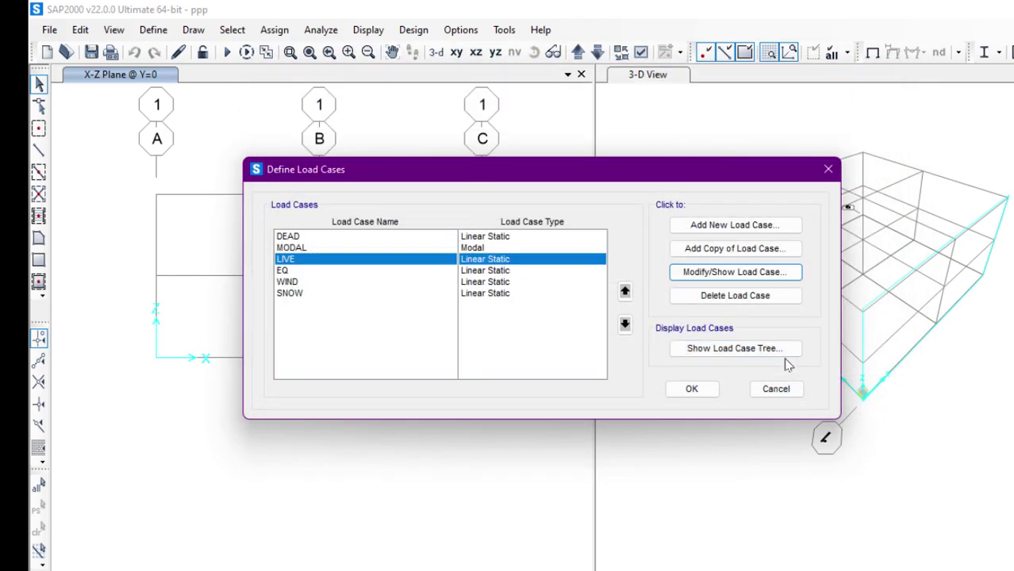
{"action": "left_click", "coordinate": [421, 271]}
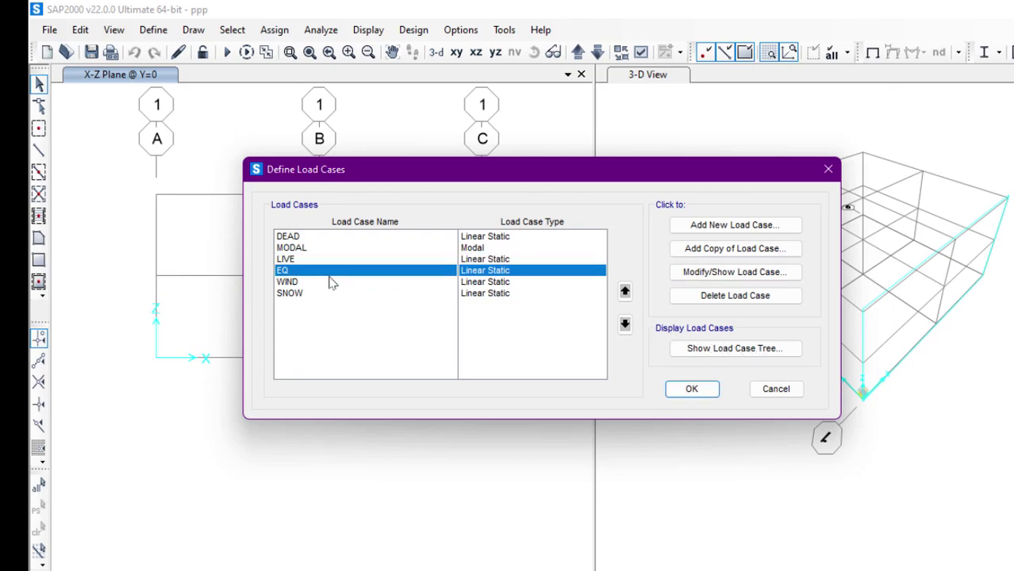
Step: Open the Linear Static EQ case settings and show its load case type choices
{"action": "left_click", "coordinate": [736, 272]}
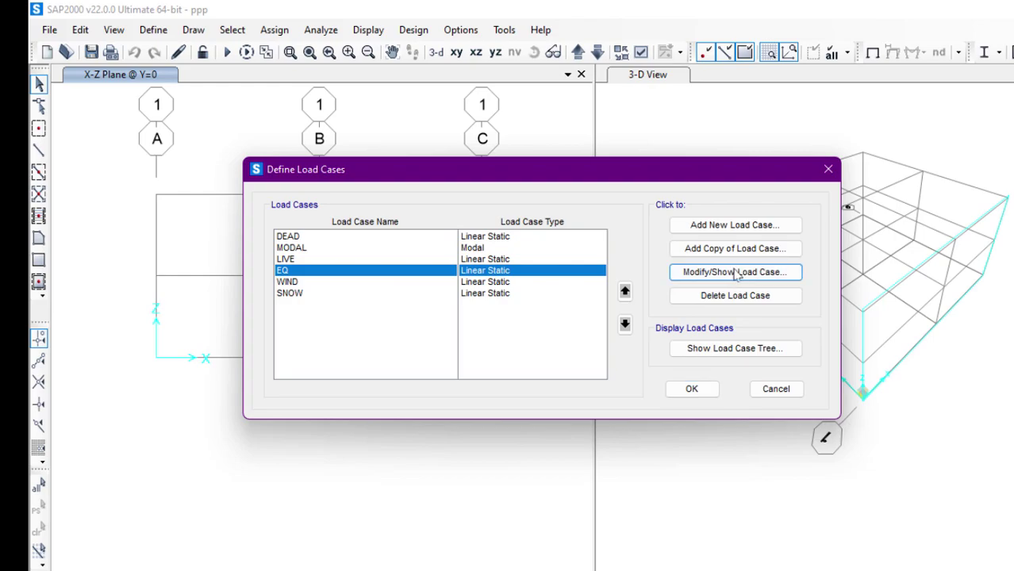
{"action": "left_click_drag", "start_coordinate": [698, 84], "coordinate": [665, 111]}
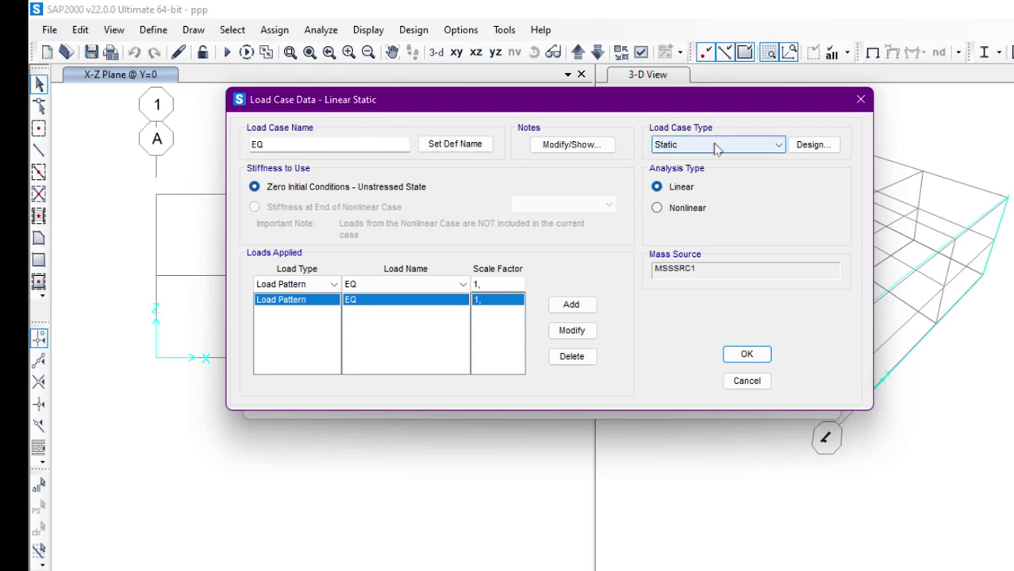
{"action": "left_click", "coordinate": [739, 147]}
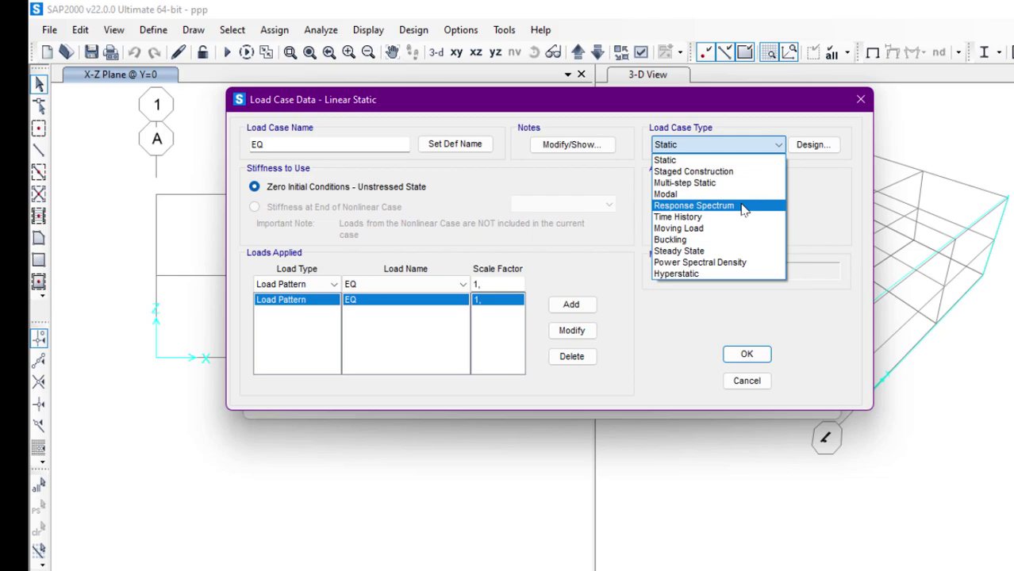
Step: Change the EQ load case type to Response Spectrum
{"action": "left_click", "coordinate": [743, 207]}
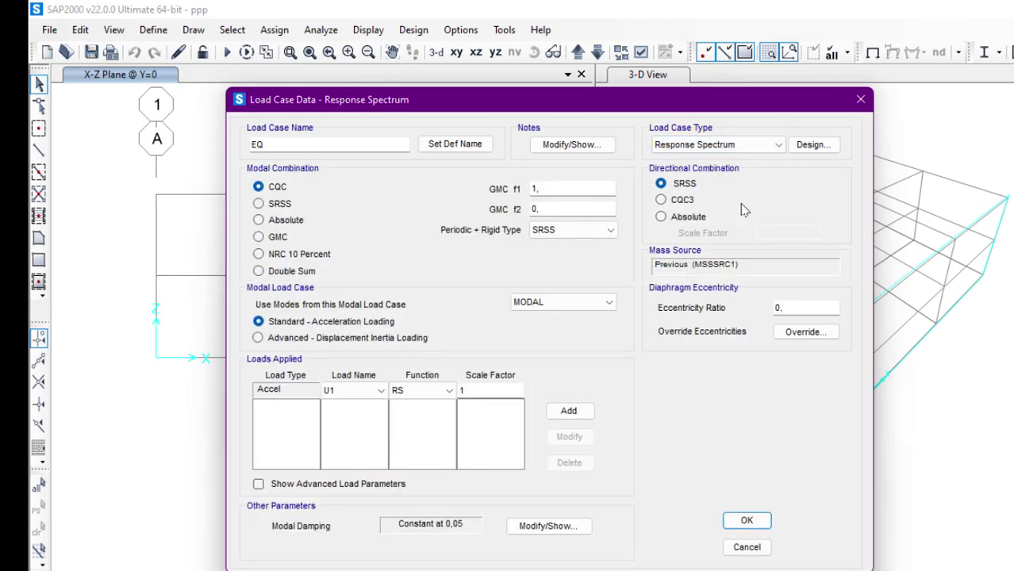
{"action": "left_click_drag", "start_coordinate": [477, 111], "coordinate": [450, 75]}
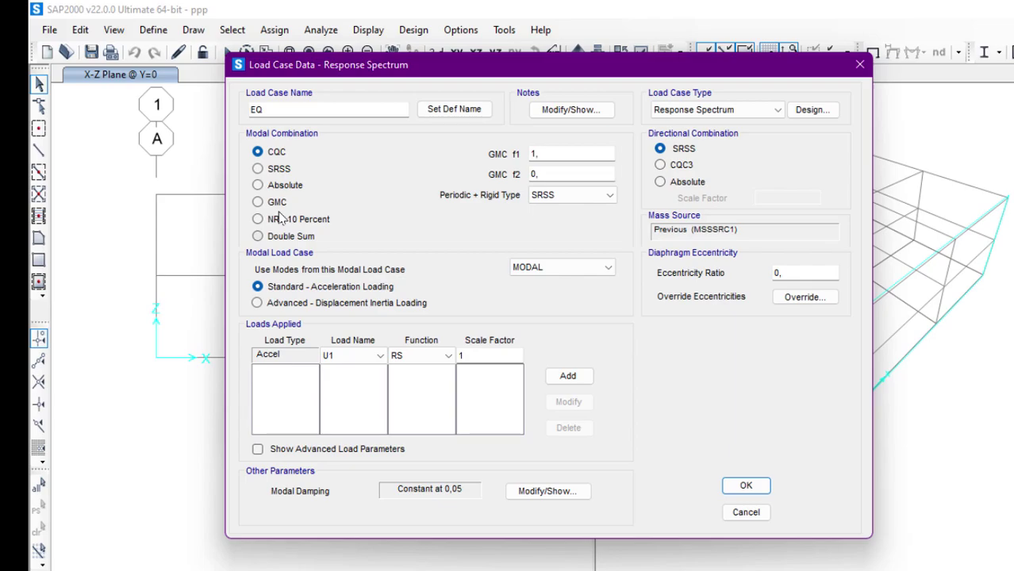
Step: Set EQ's modal combination to SRSS, keeping Standard acceleration loading
{"action": "left_click", "coordinate": [286, 170]}
{"action": "left_click", "coordinate": [290, 304]}
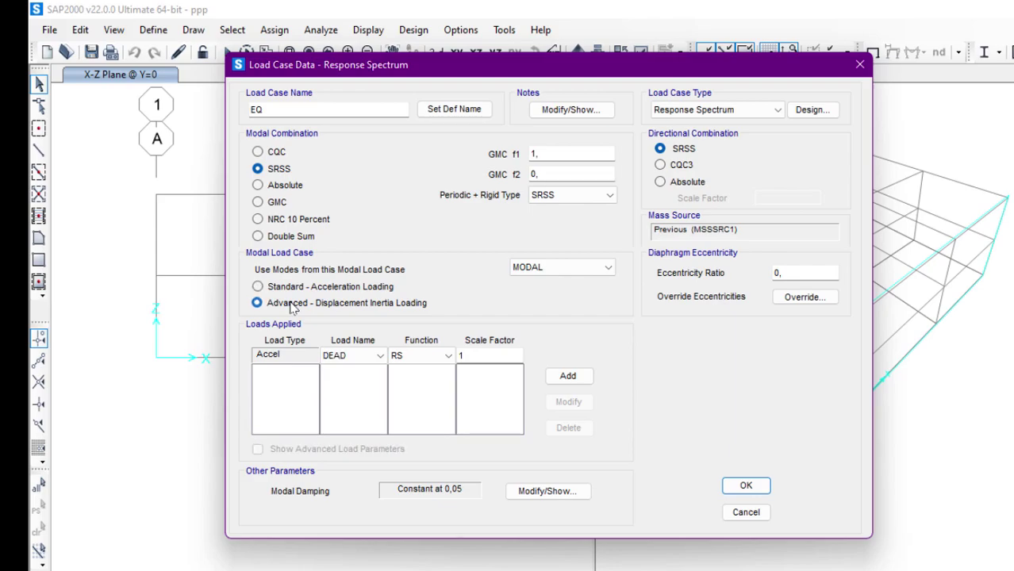
{"action": "left_click", "coordinate": [337, 291]}
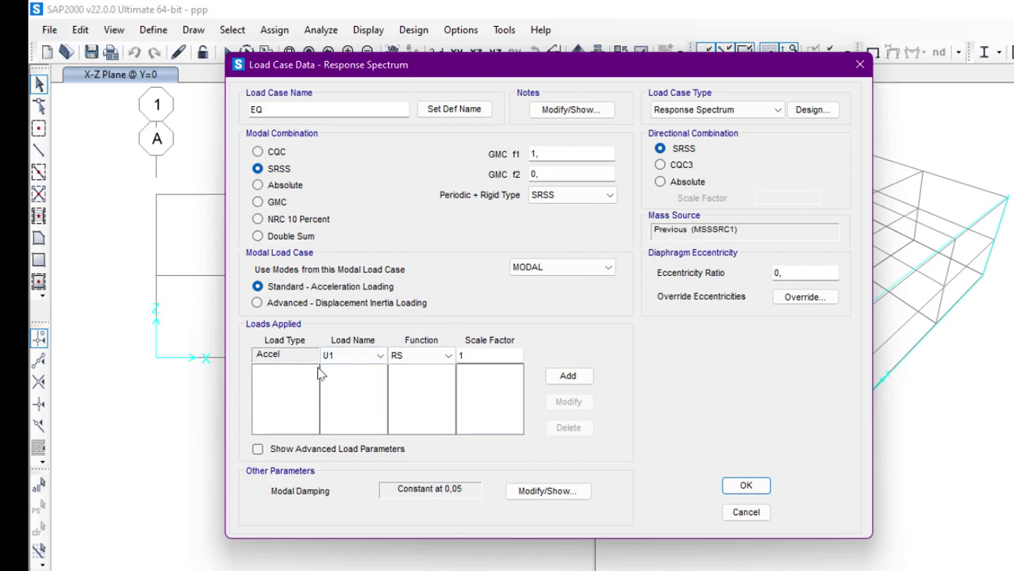
{"action": "left_click", "coordinate": [354, 359]}
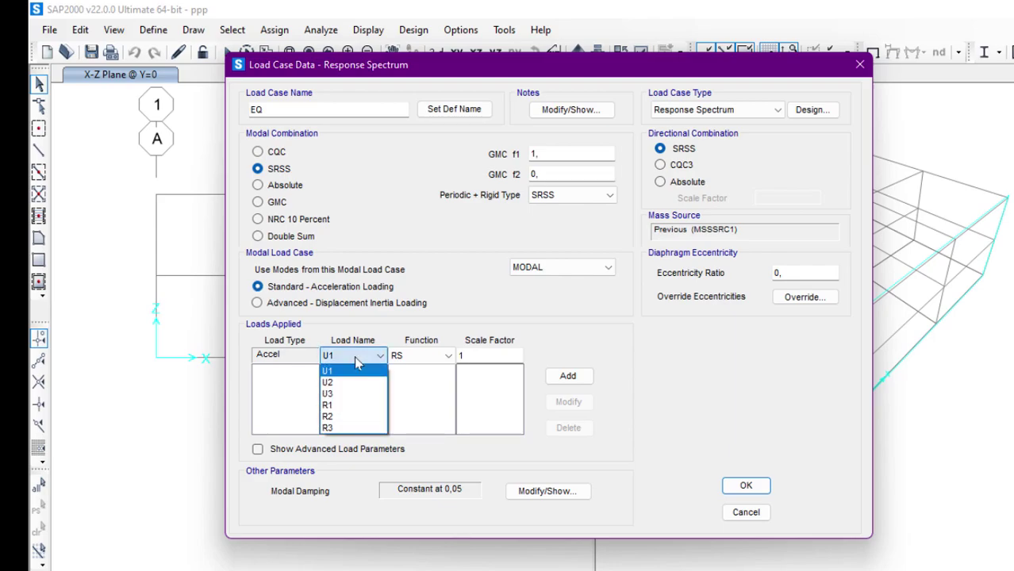
Step: Add a U1 acceleration load using function RS at scale factor 1
{"action": "left_click", "coordinate": [417, 358]}
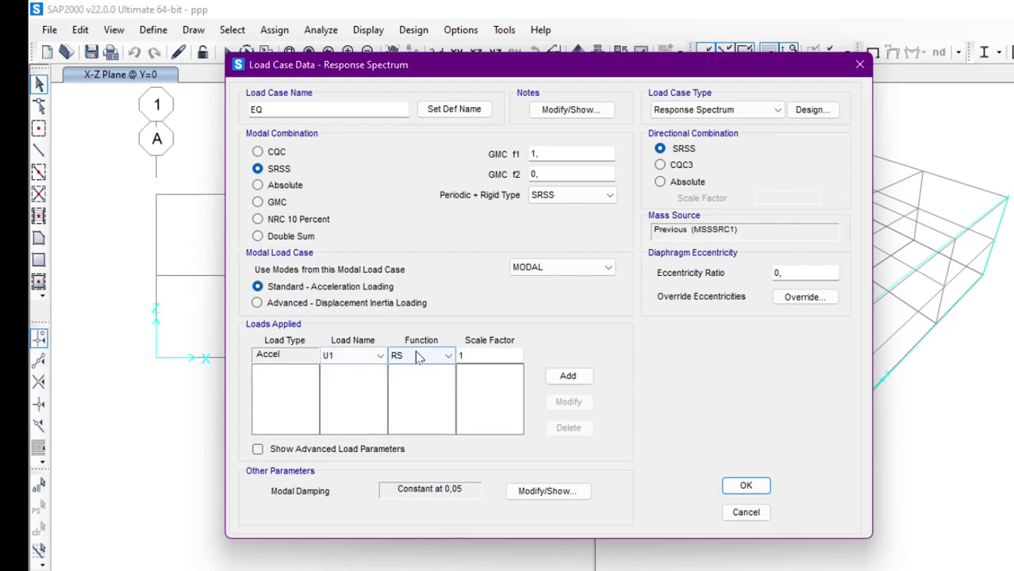
{"action": "left_click", "coordinate": [431, 359]}
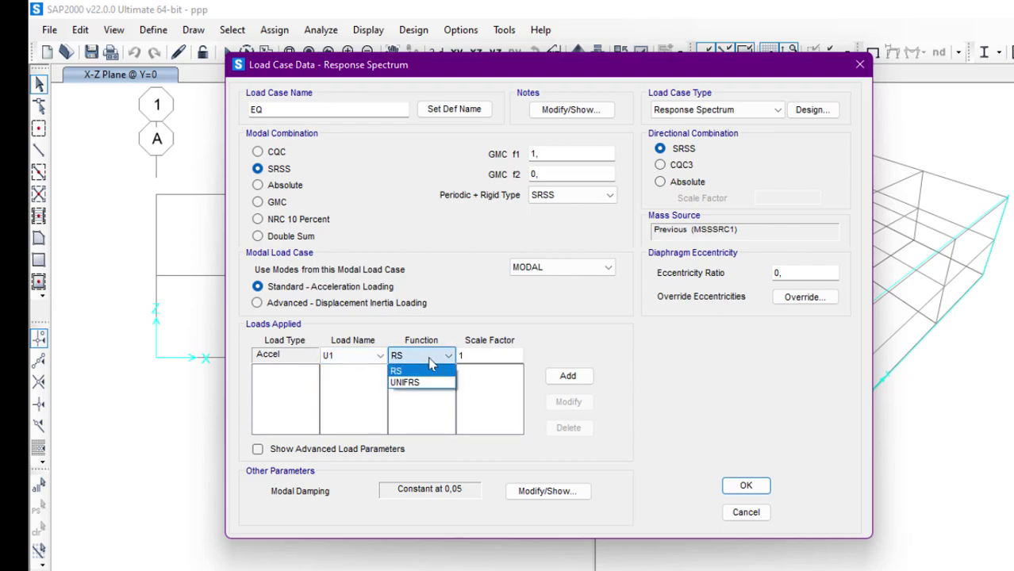
{"action": "left_click", "coordinate": [429, 363]}
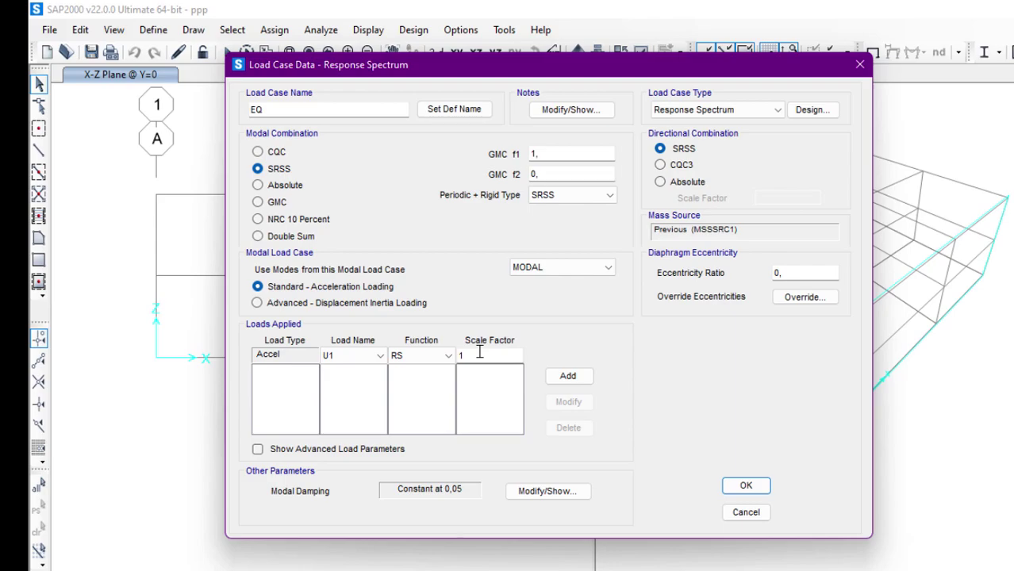
{"action": "left_click", "coordinate": [569, 377]}
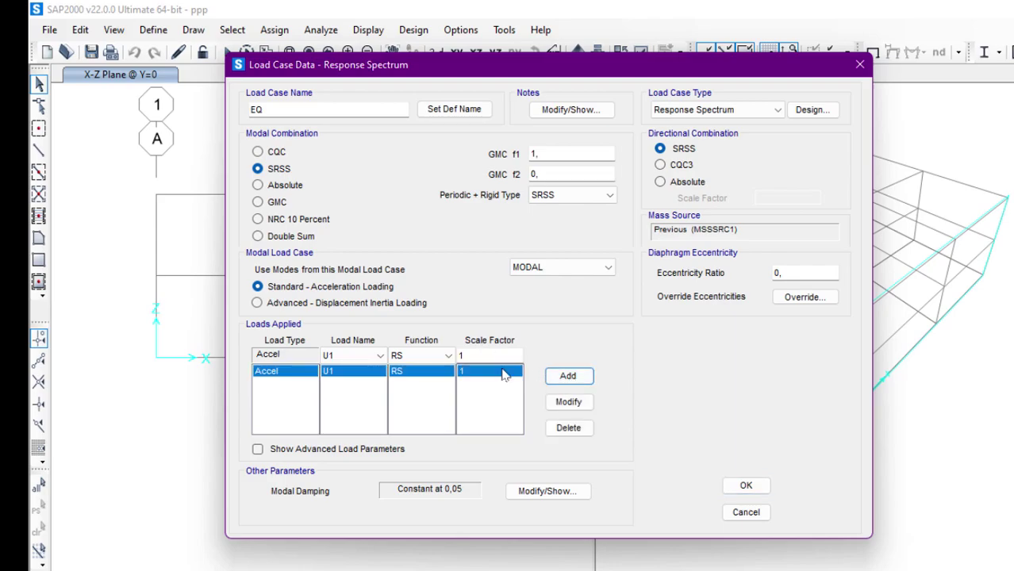
Step: Confirm constant modal damping of 0,05 for all modes
{"action": "left_click", "coordinate": [557, 491]}
{"action": "left_click_drag", "start_coordinate": [637, 89], "coordinate": [613, 86]}
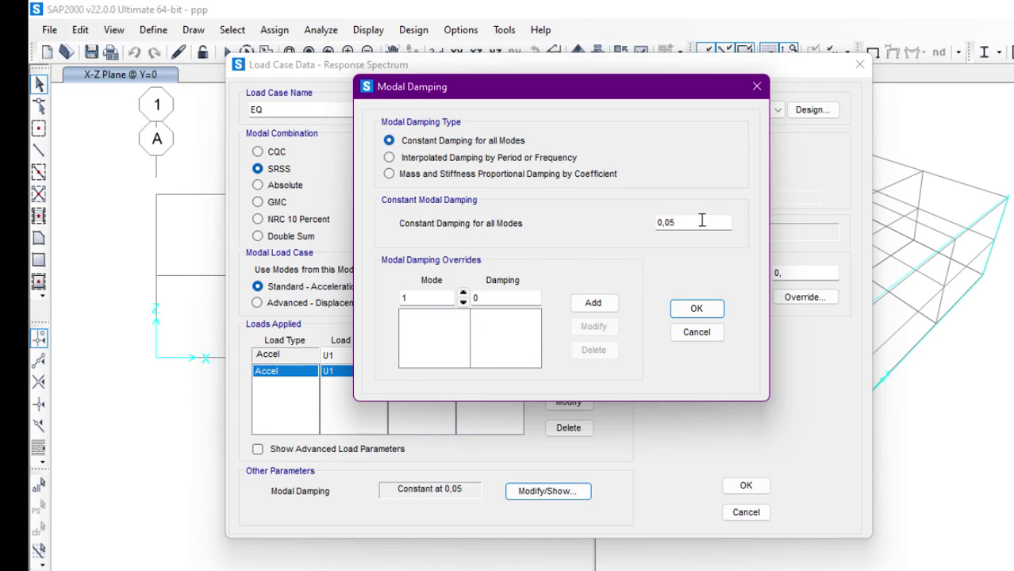
{"action": "left_click_drag", "start_coordinate": [703, 223], "coordinate": [571, 219]}
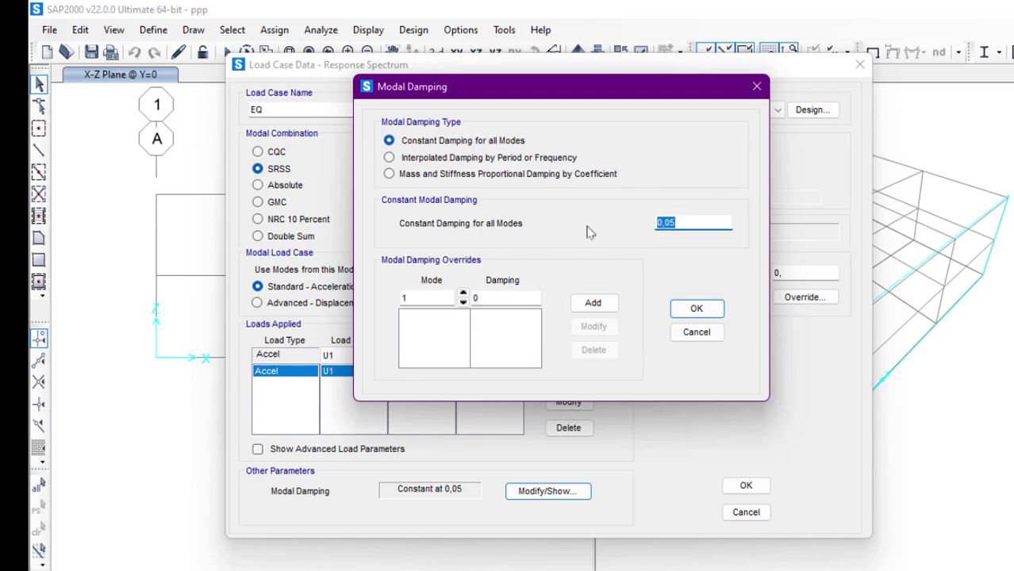
{"action": "left_click", "coordinate": [696, 310]}
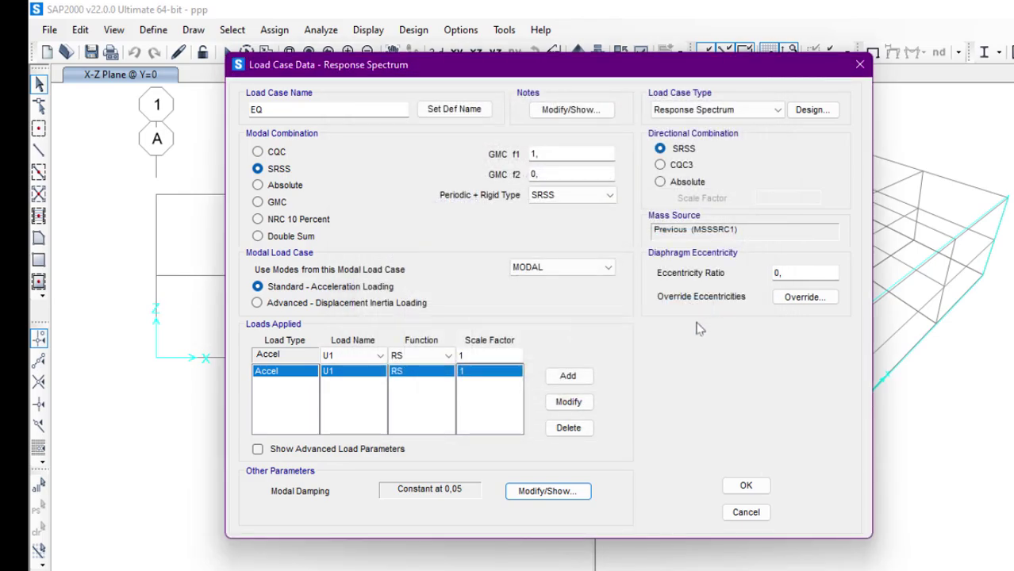
Step: Save the EQ case and review WIND, leaving it Linear Static
{"action": "left_click", "coordinate": [744, 486]}
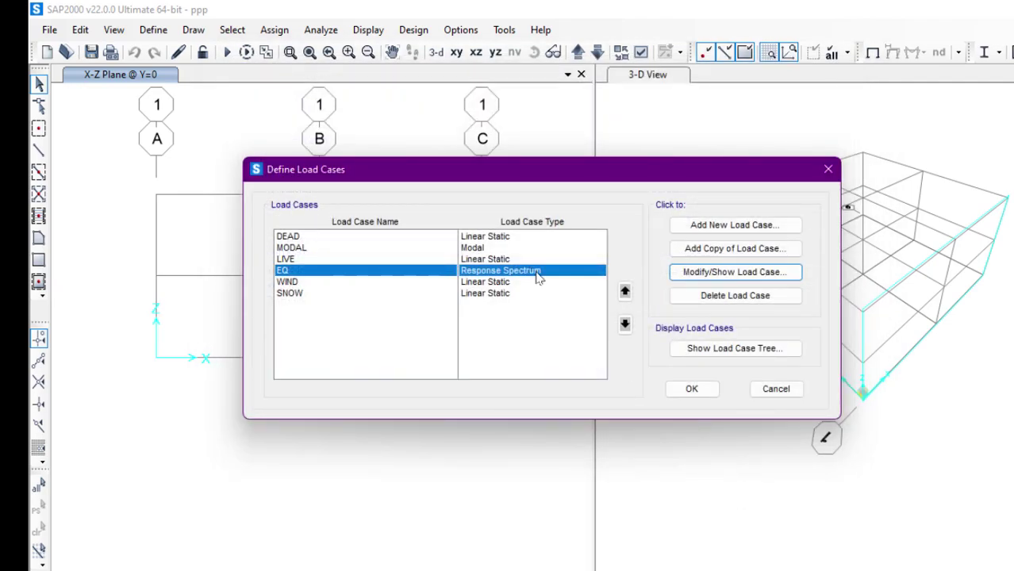
{"action": "left_click", "coordinate": [484, 285]}
{"action": "left_click", "coordinate": [735, 272]}
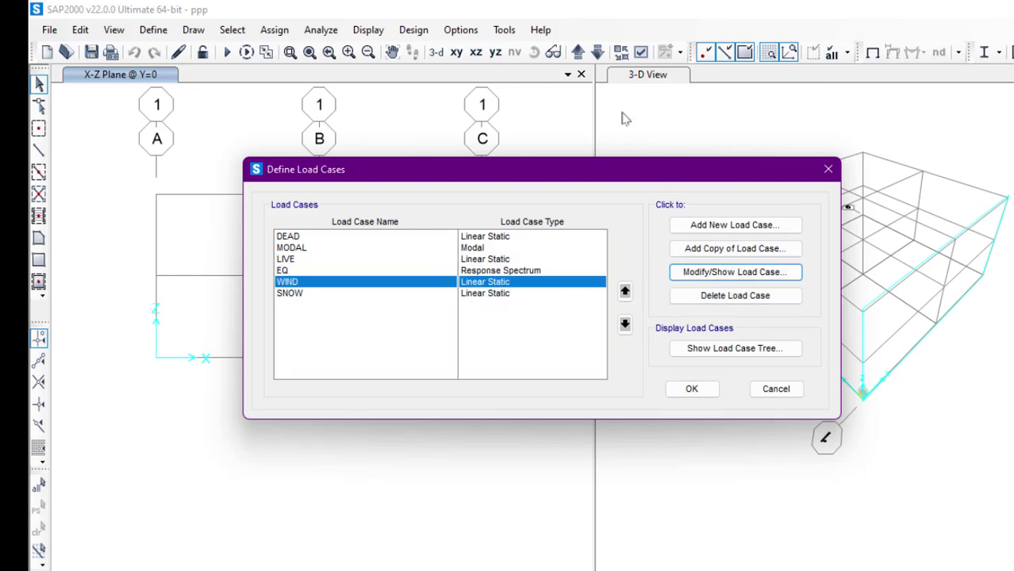
{"action": "left_click_drag", "start_coordinate": [586, 82], "coordinate": [549, 83]}
{"action": "left_click", "coordinate": [714, 120]}
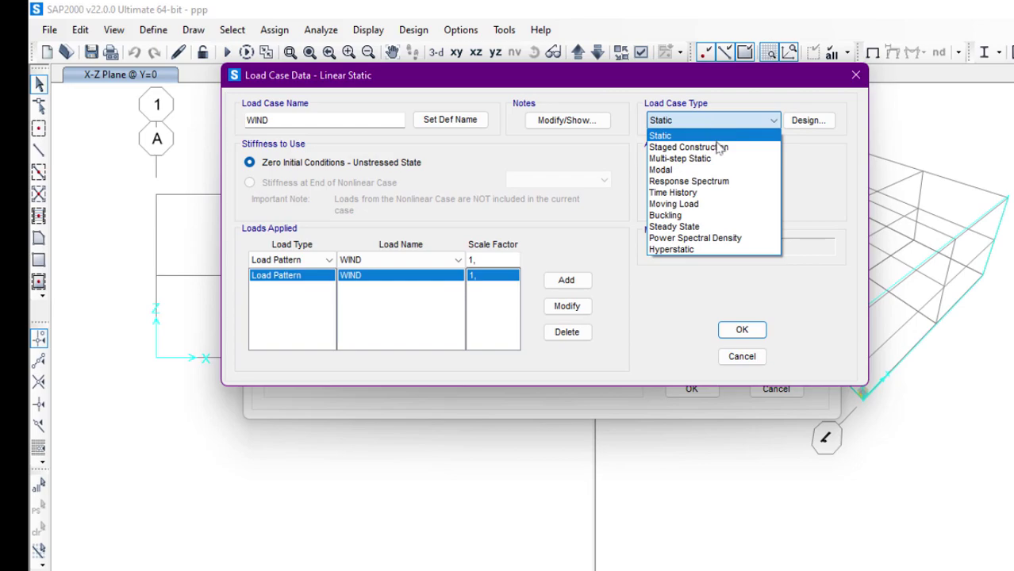
{"action": "key", "text": "Up"}
{"action": "key", "text": "Up"}
{"action": "key", "text": "Return"}
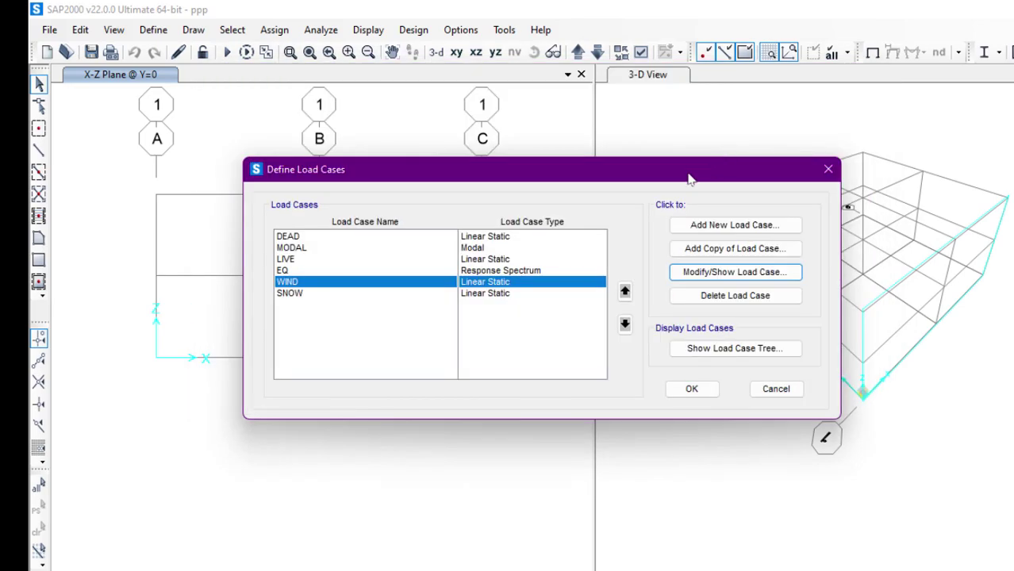
Step: Review the SNOW case settings and close them unchanged
{"action": "left_click", "coordinate": [489, 295]}
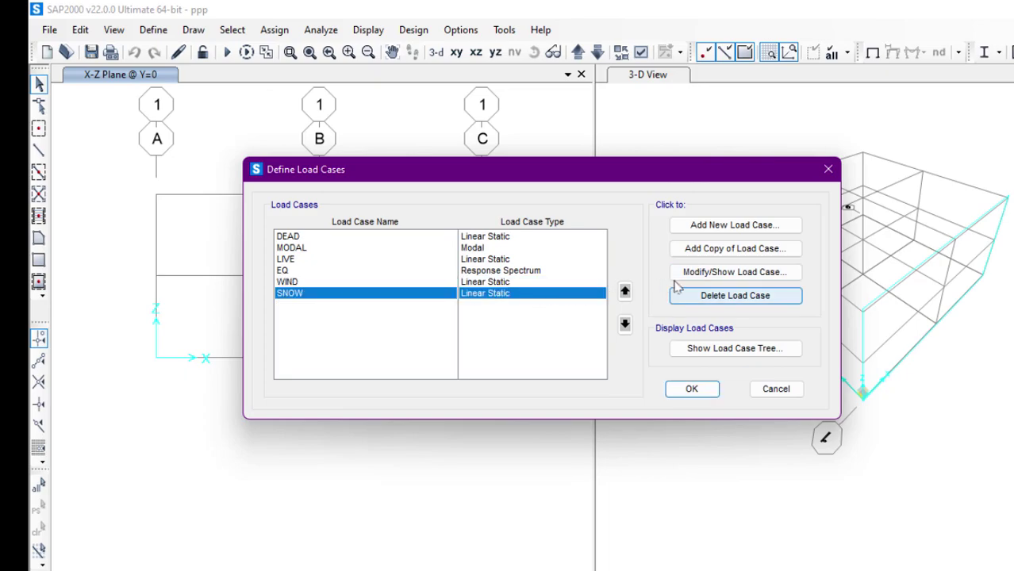
{"action": "left_click", "coordinate": [733, 272]}
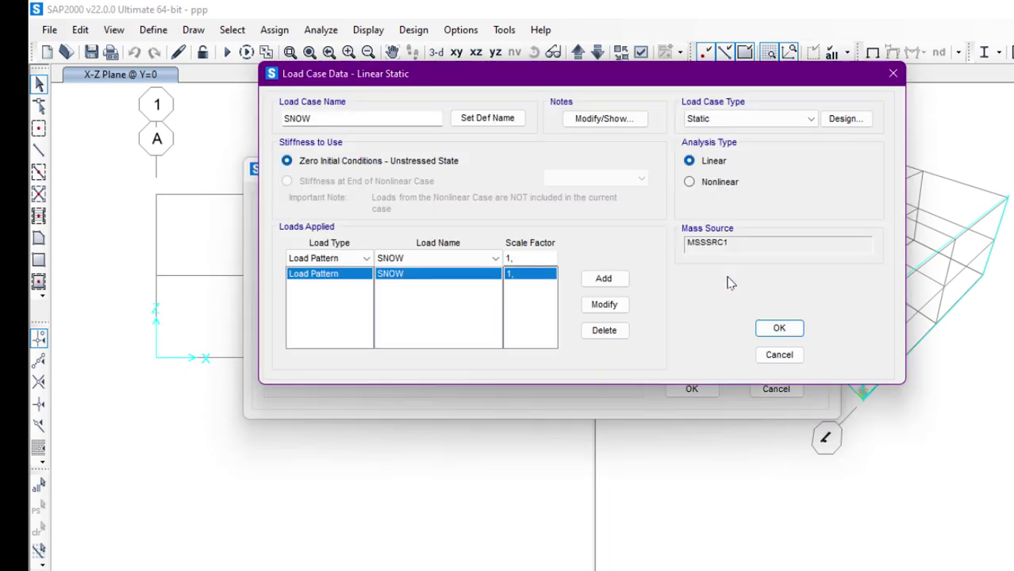
{"action": "left_click", "coordinate": [780, 332]}
{"action": "left_click_drag", "start_coordinate": [568, 179], "coordinate": [534, 174]}
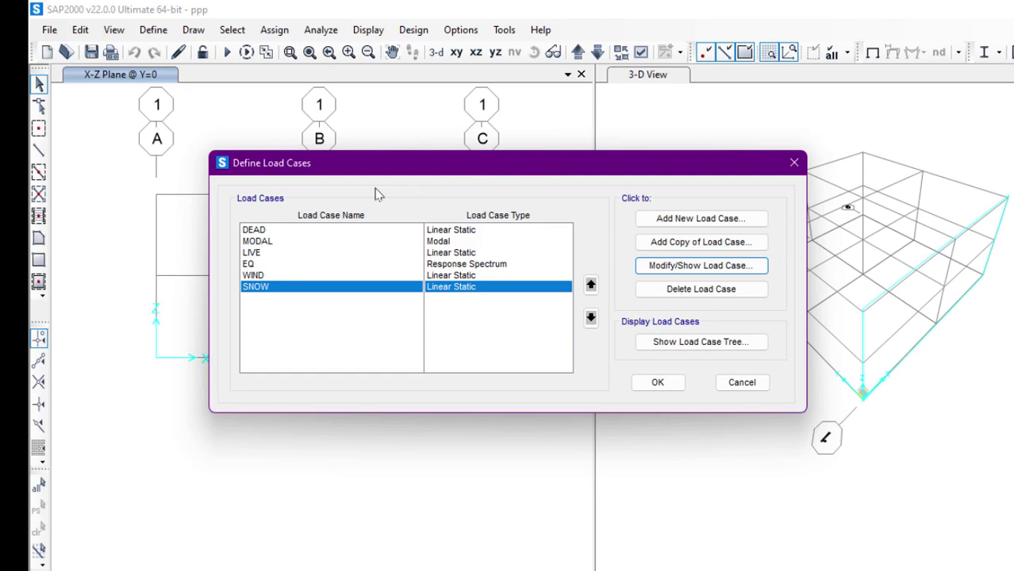
Step: Add a new load case named 'TIME HISTORY' with Time History type
{"action": "left_click", "coordinate": [736, 227]}
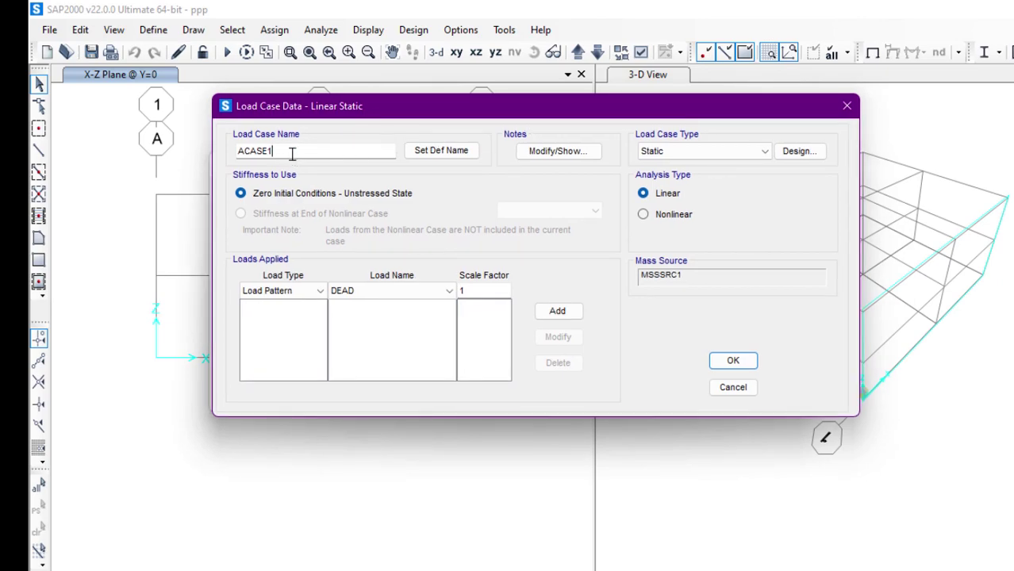
{"action": "left_click_drag", "start_coordinate": [289, 152], "coordinate": [189, 166]}
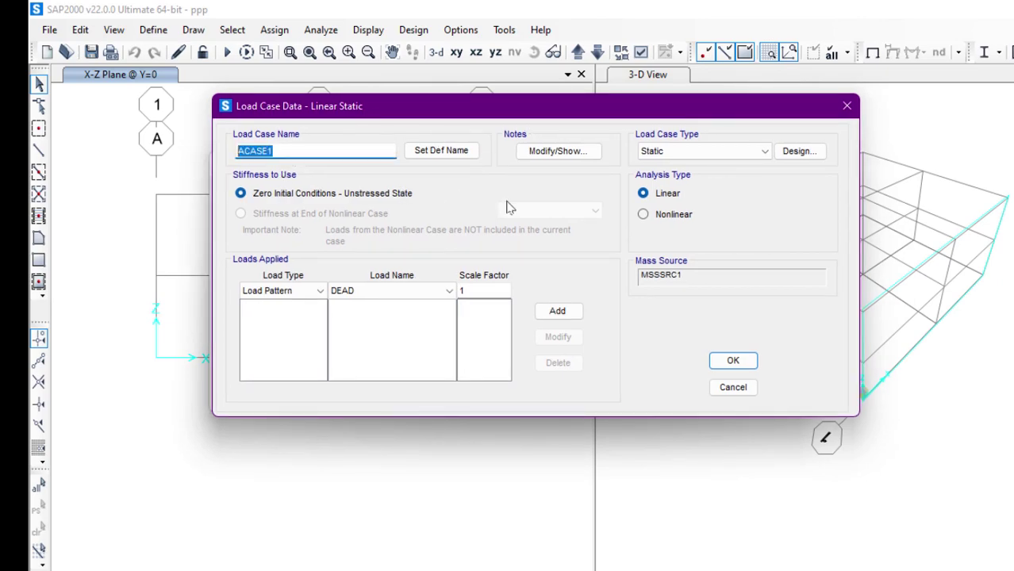
{"action": "type", "text": "TIME HISTORY"}
{"action": "left_click", "coordinate": [730, 151]}
{"action": "left_click", "coordinate": [714, 223]}
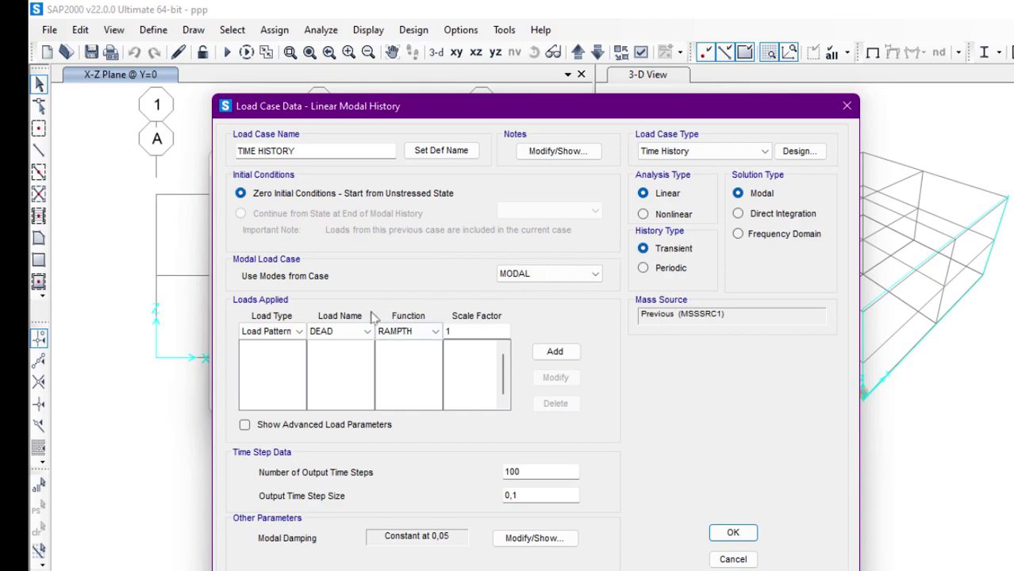
Step: Add a U1 Accel load with function RAMPTH to TIME HISTORY and save all load cases
{"action": "left_click", "coordinate": [279, 332]}
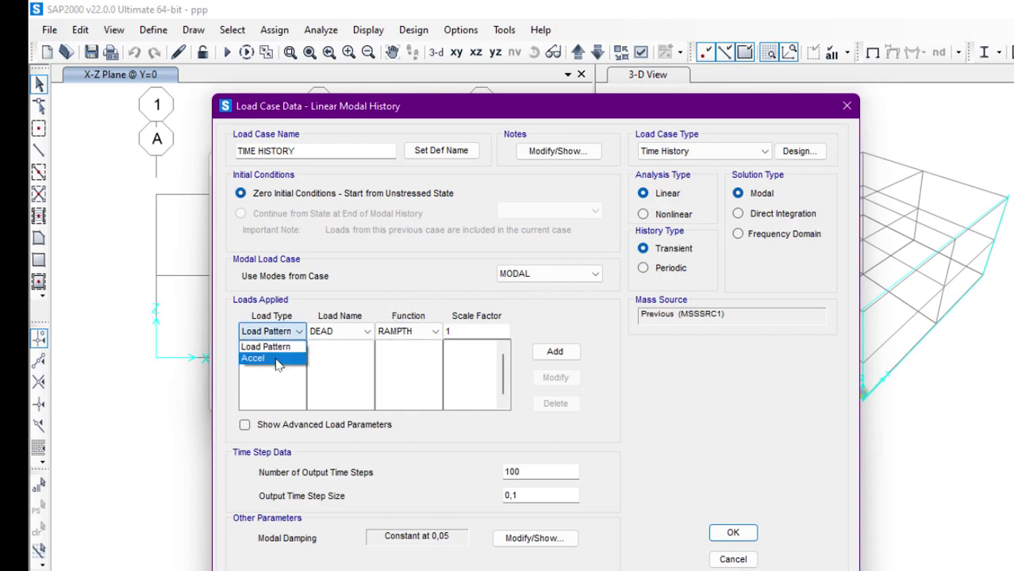
{"action": "left_click", "coordinate": [278, 359]}
{"action": "left_click", "coordinate": [343, 331]}
{"action": "left_click", "coordinate": [344, 332]}
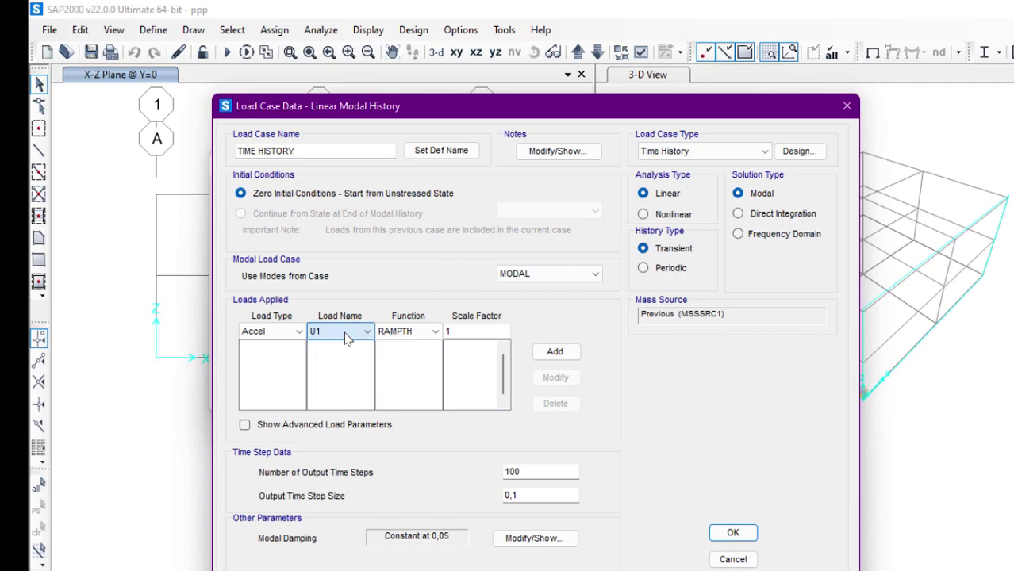
{"action": "left_click", "coordinate": [429, 332]}
{"action": "left_click", "coordinate": [424, 337]}
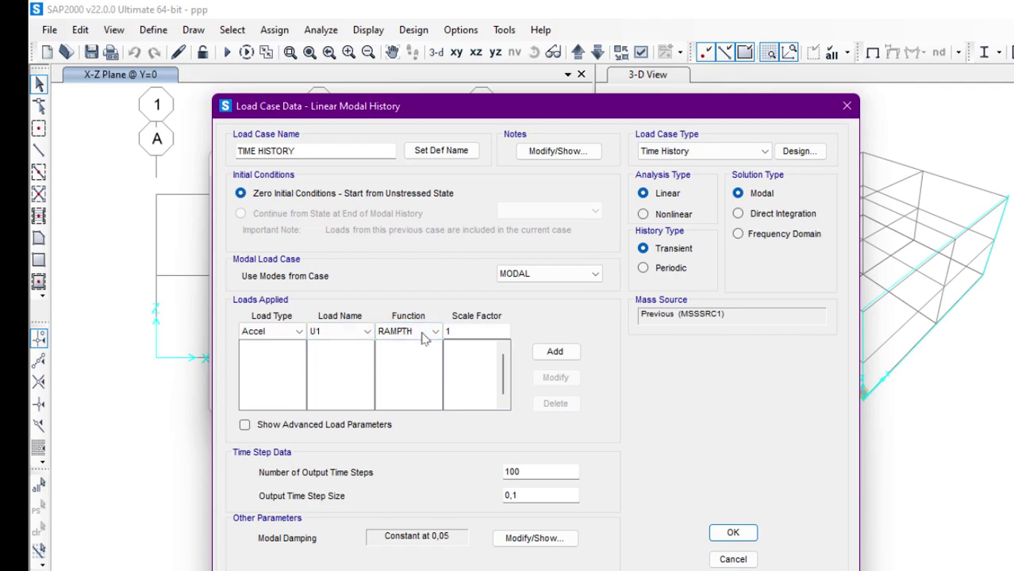
{"action": "left_click", "coordinate": [557, 354]}
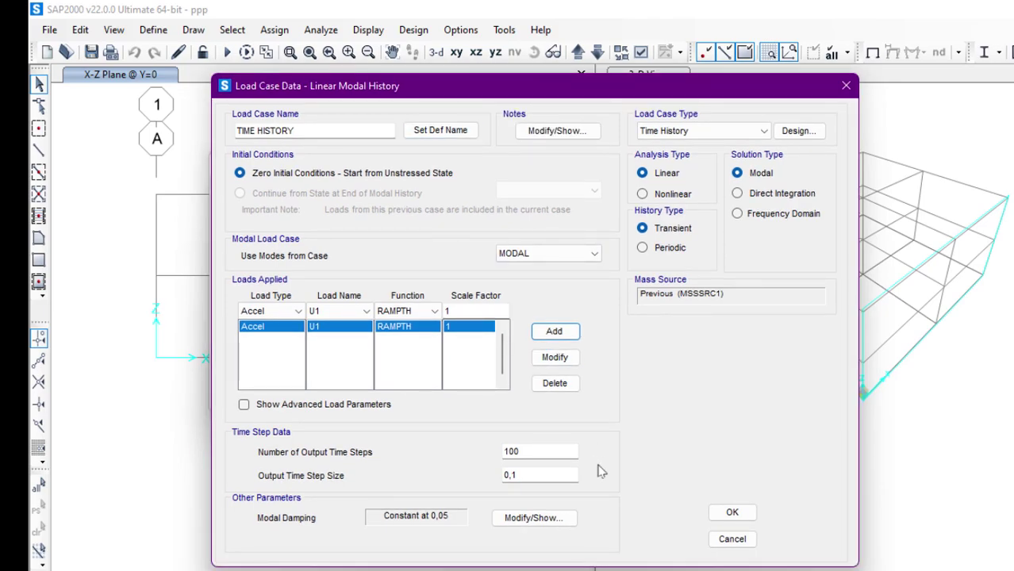
{"action": "key", "text": "Return"}
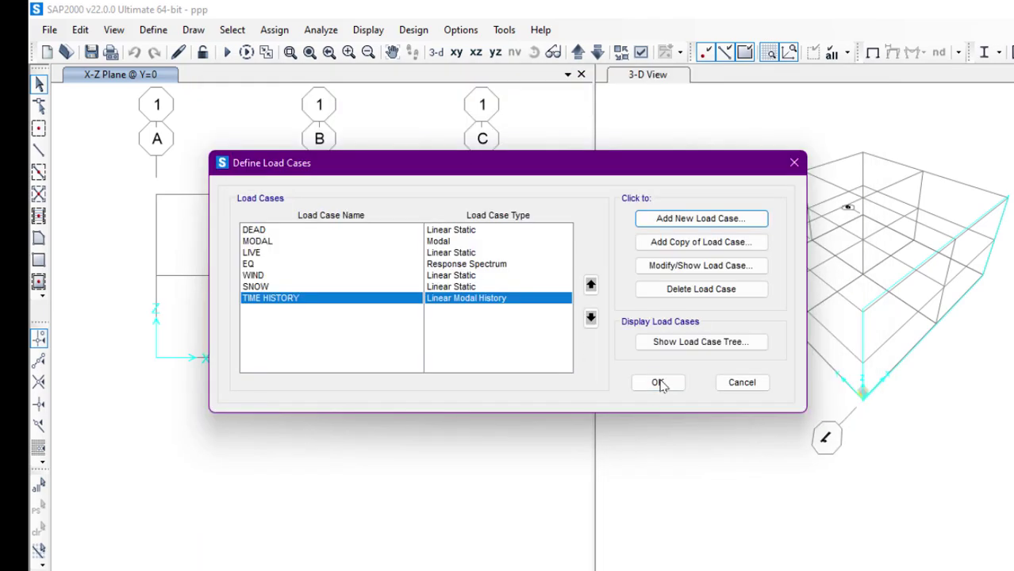
{"action": "left_click", "coordinate": [659, 384]}
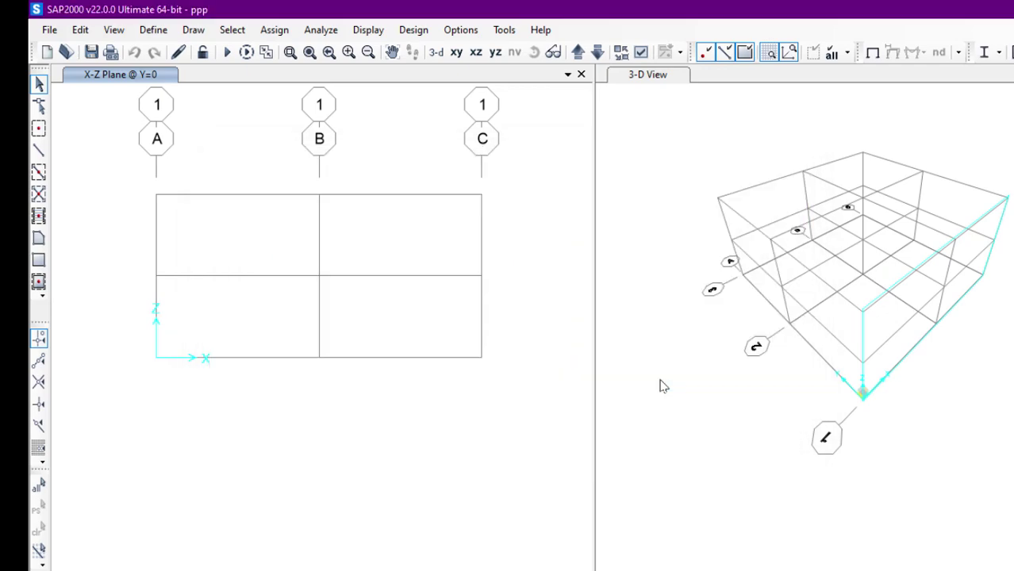